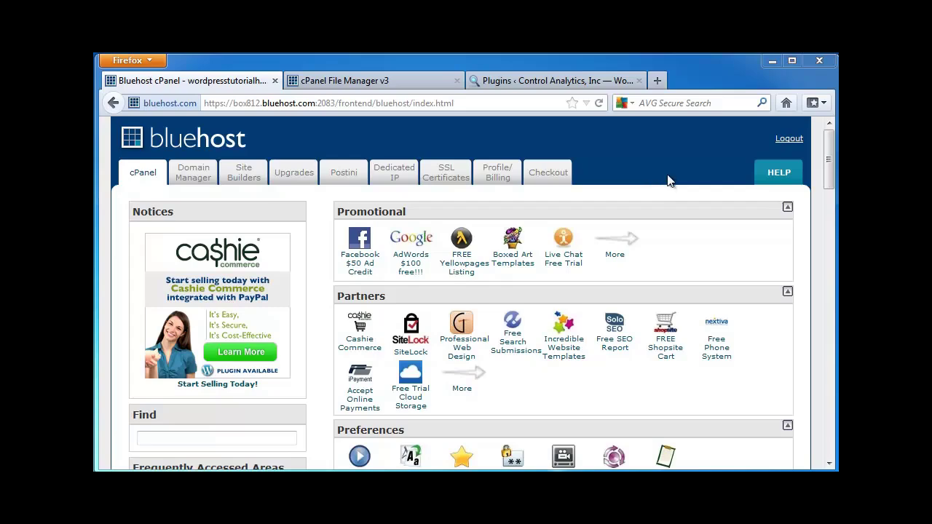
# - Open the Site Backup & Restore tool from the Files section of cPanel
pyautogui.moveTo(827, 157); pyautogui.dragTo(828, 268)
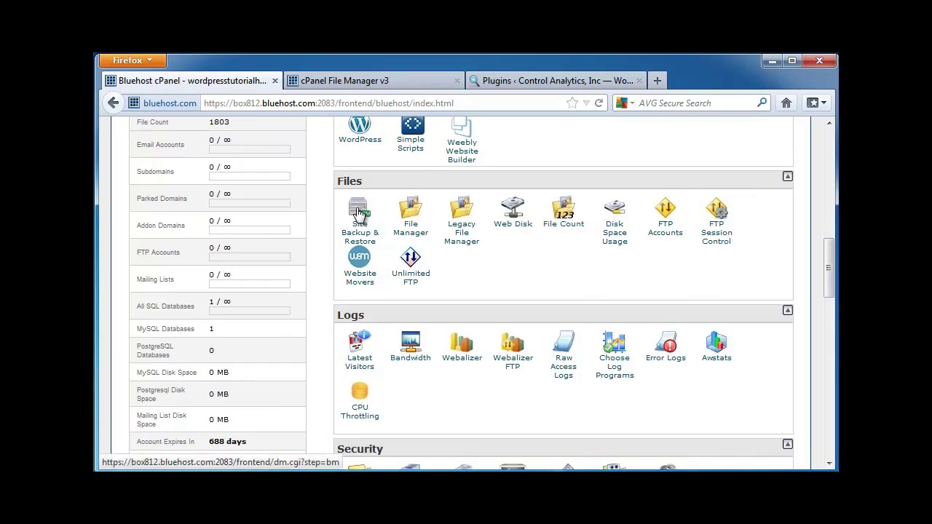
pyautogui.scroll(-10, 760, 284)
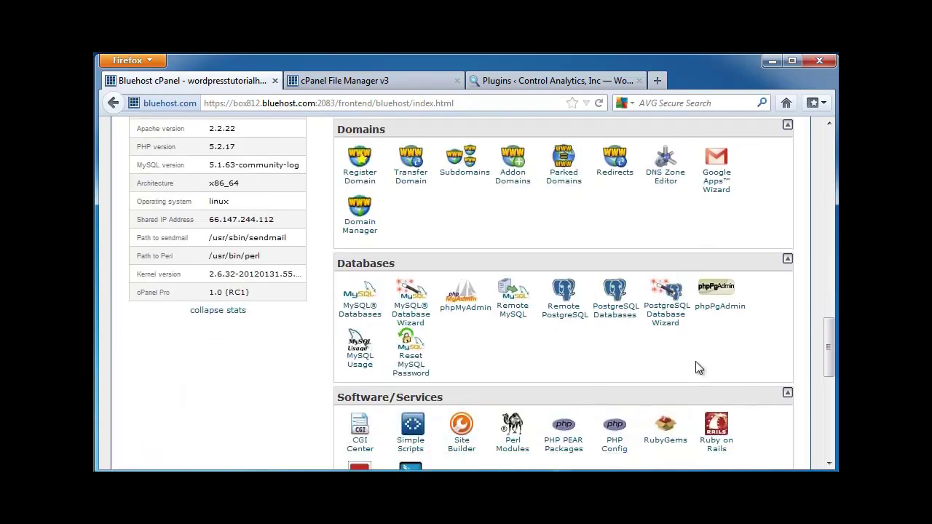
pyautogui.scroll(10, 512, 310)
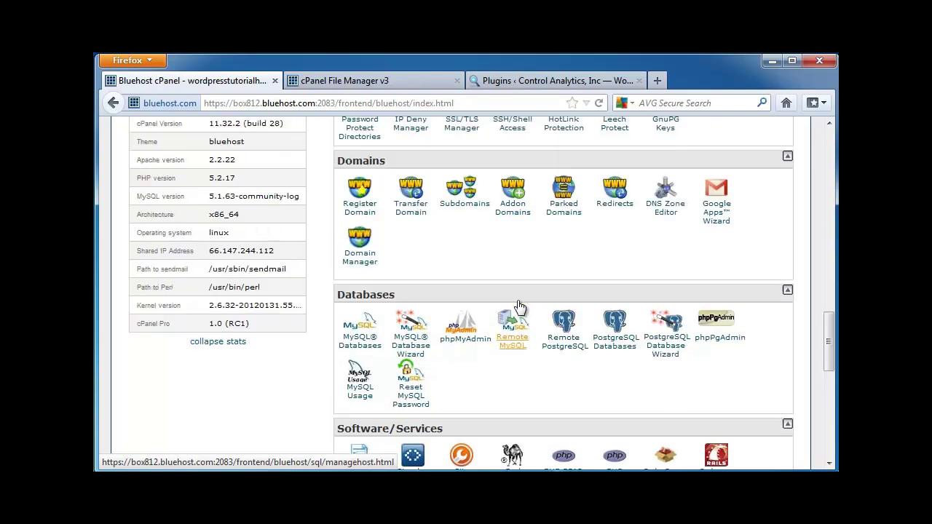
pyautogui.scroll(3, 474, 292)
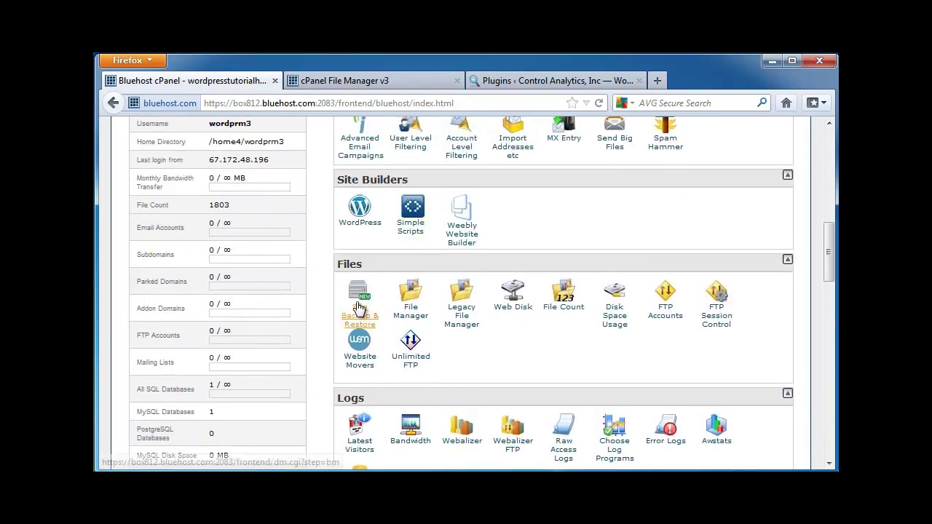
pyautogui.click(359, 284)
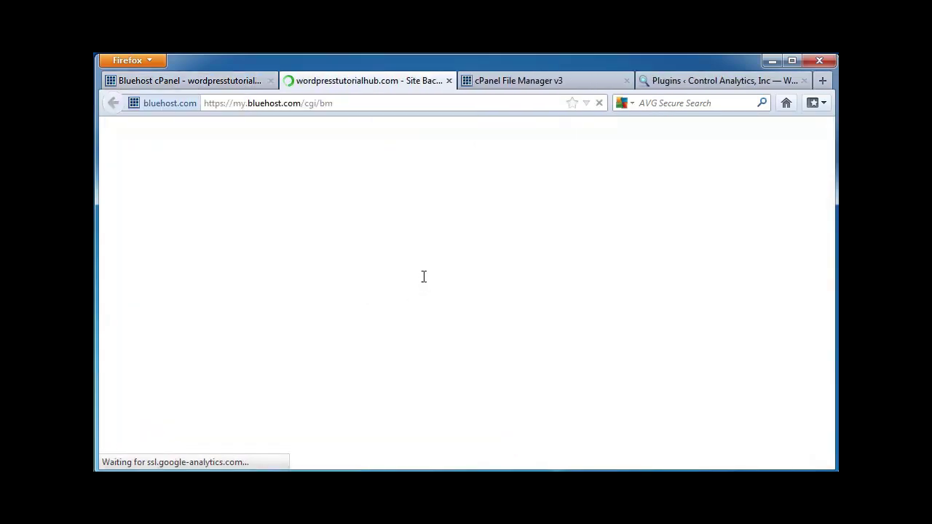
# - Choose a full cPanel backup and pick its Daily System Backup version for download
pyautogui.scroll(-4, 407, 300)
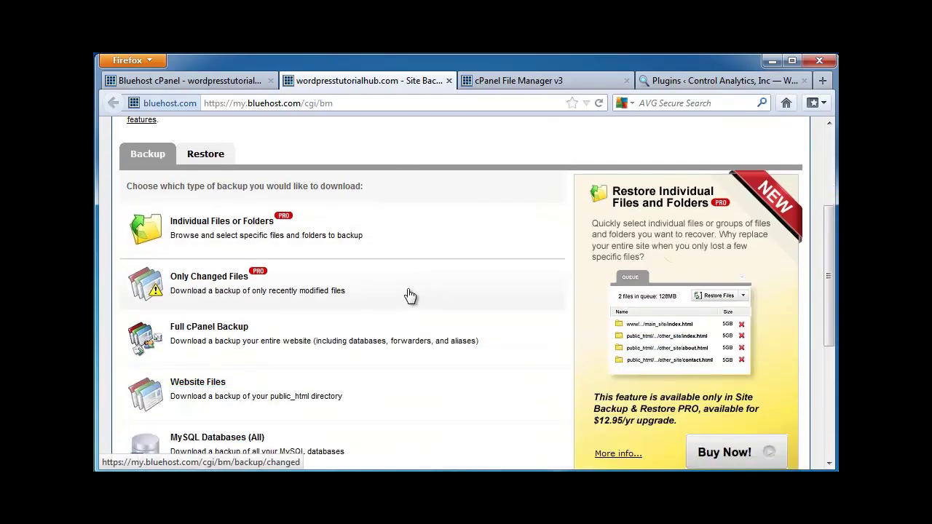
pyautogui.scroll(-2, 425, 285)
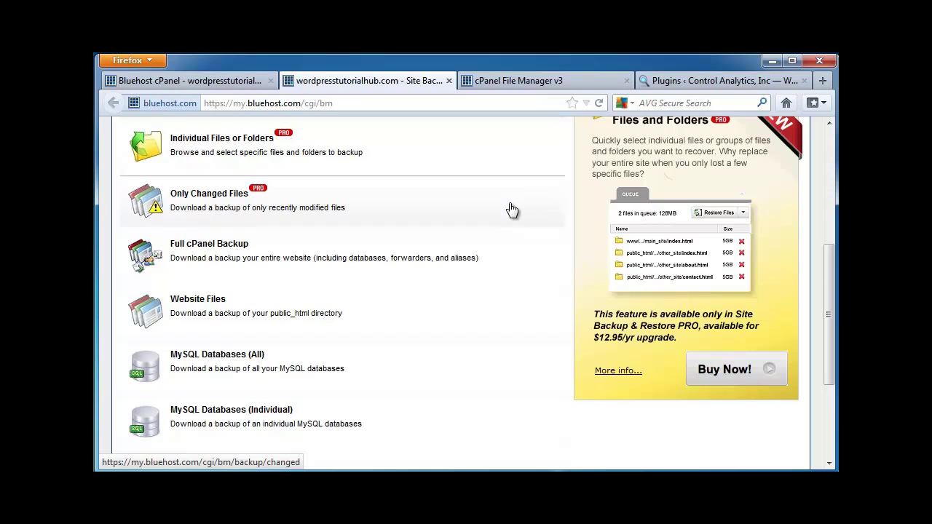
pyautogui.click(222, 253)
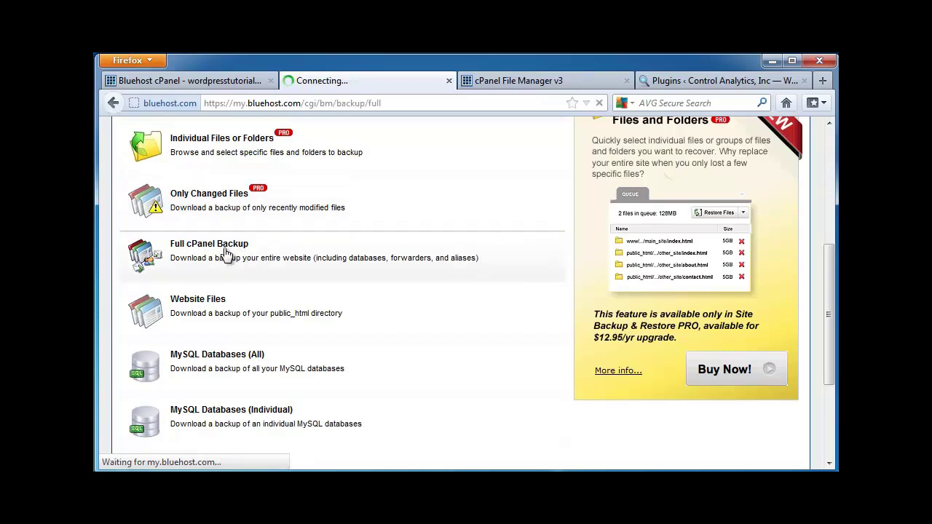
pyautogui.scroll(-4, 436, 313)
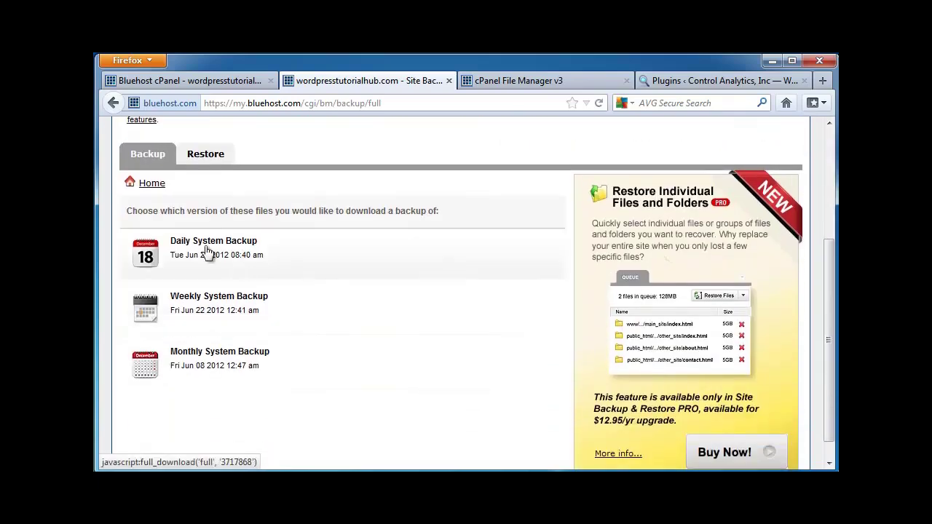
pyautogui.click(150, 255)
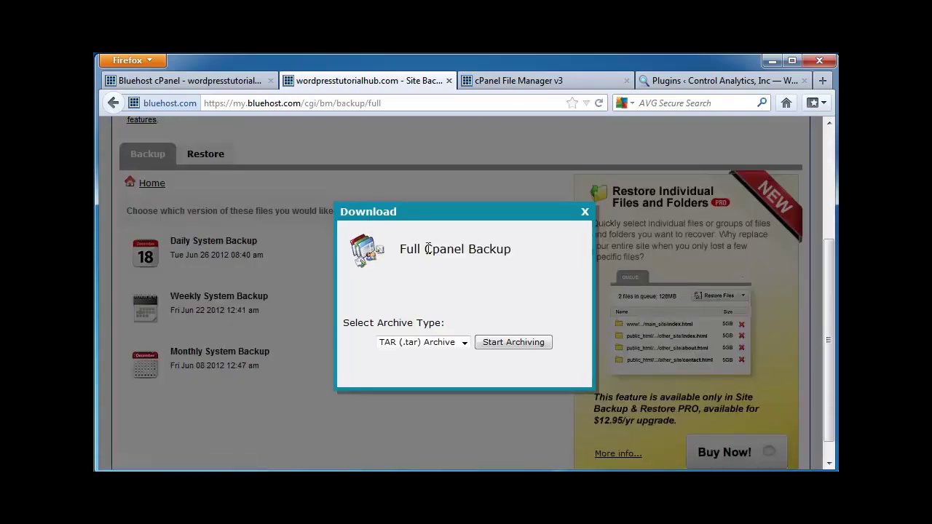
# - Archive the full cPanel backup as a ZIP (.zip) file and save the download to the computer
pyautogui.click(441, 344)
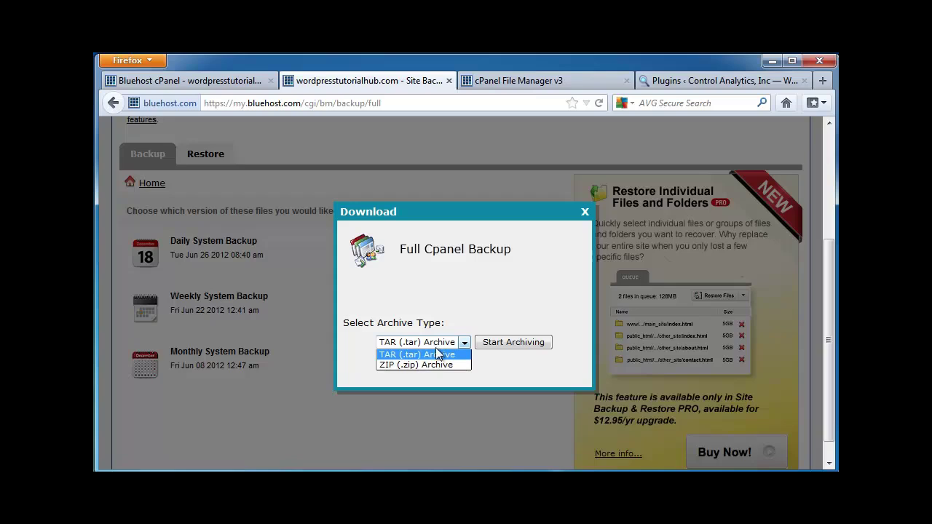
pyautogui.click(437, 365)
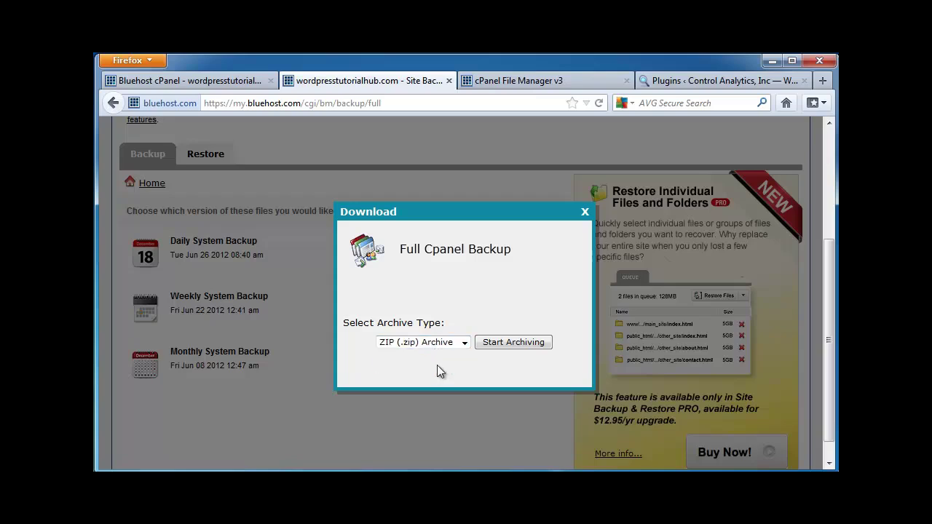
pyautogui.click(512, 345)
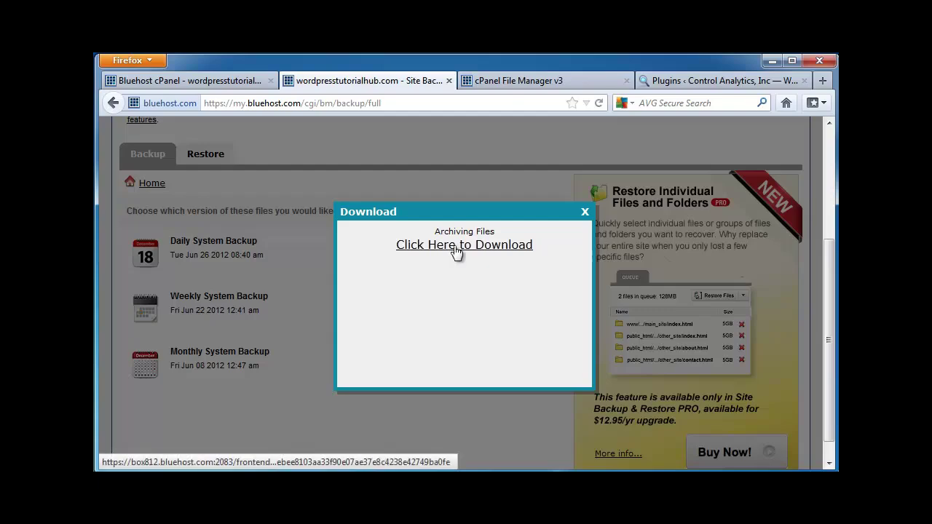
pyautogui.click(456, 246)
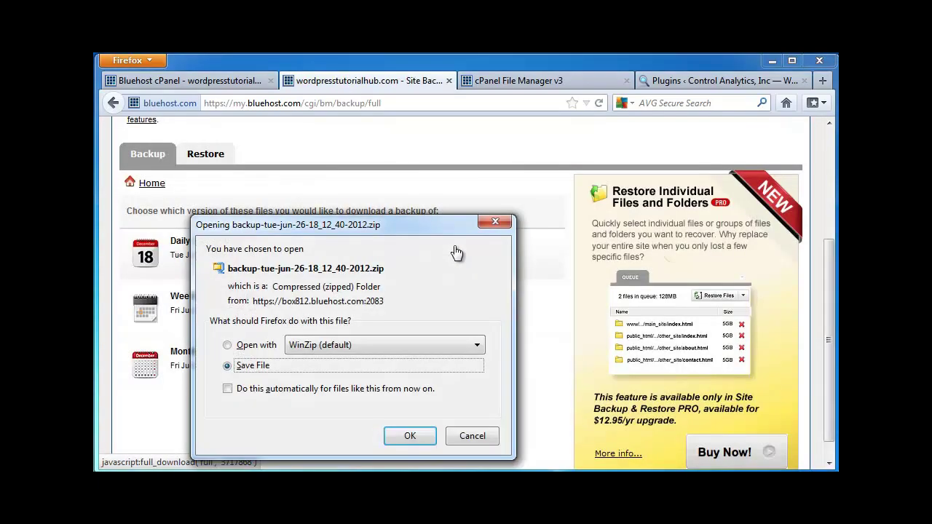
pyautogui.click(415, 436)
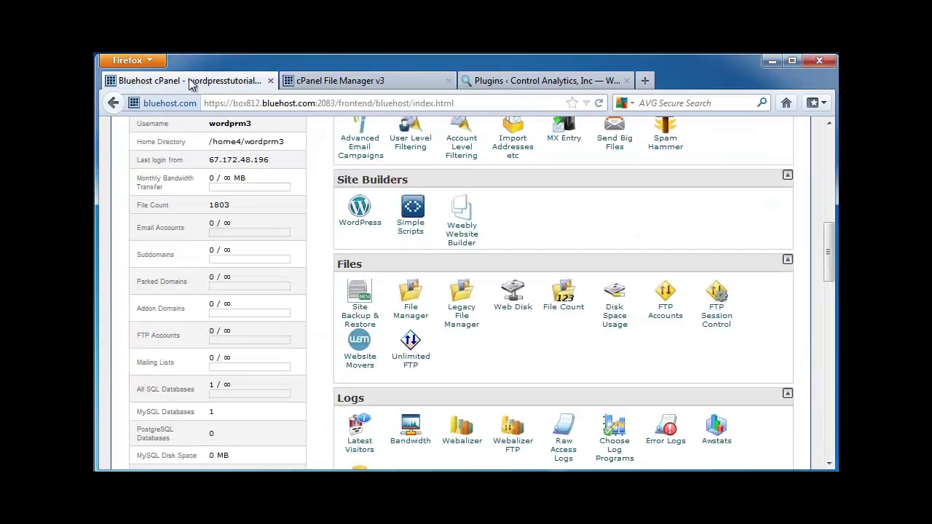
# - Select all installed plugins in the WordPress admin, show the bulk actions without applying one, and close the page
pyautogui.click(550, 80)
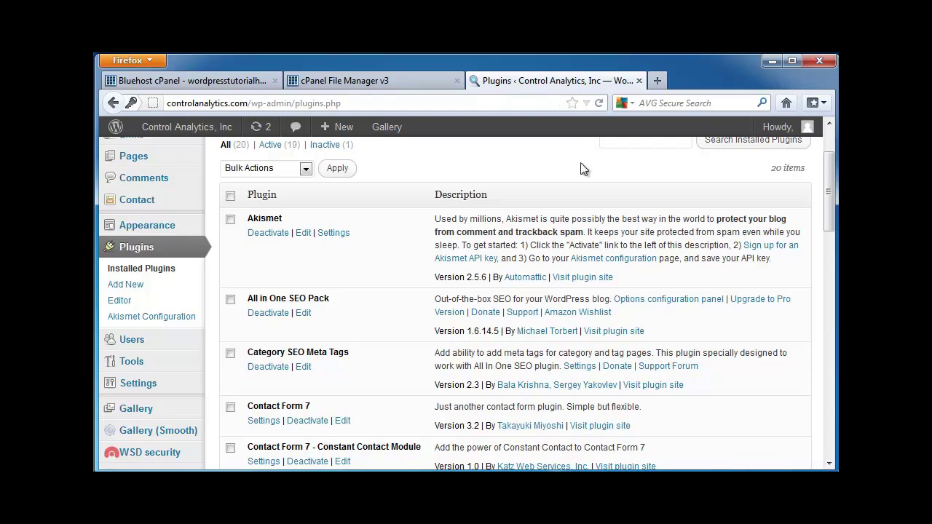
pyautogui.scroll(-2, 581, 167)
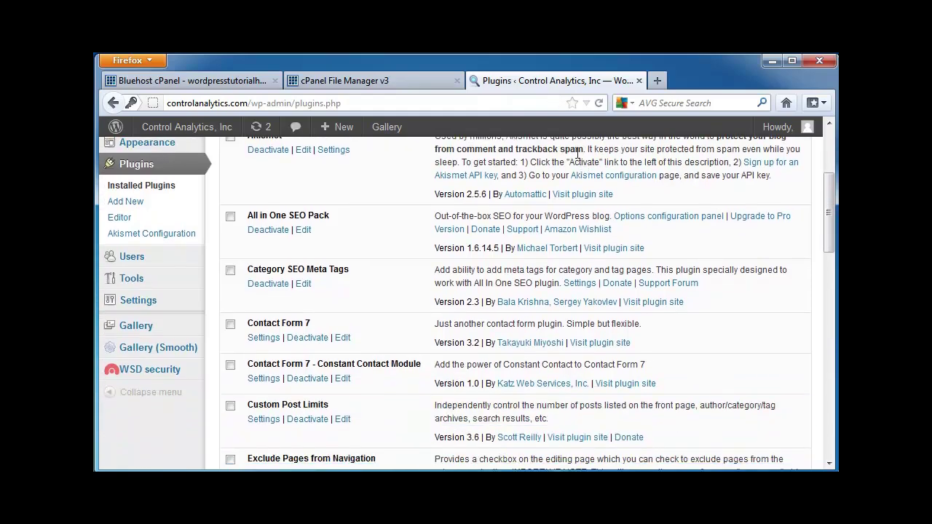
pyautogui.scroll(2, 395, 204)
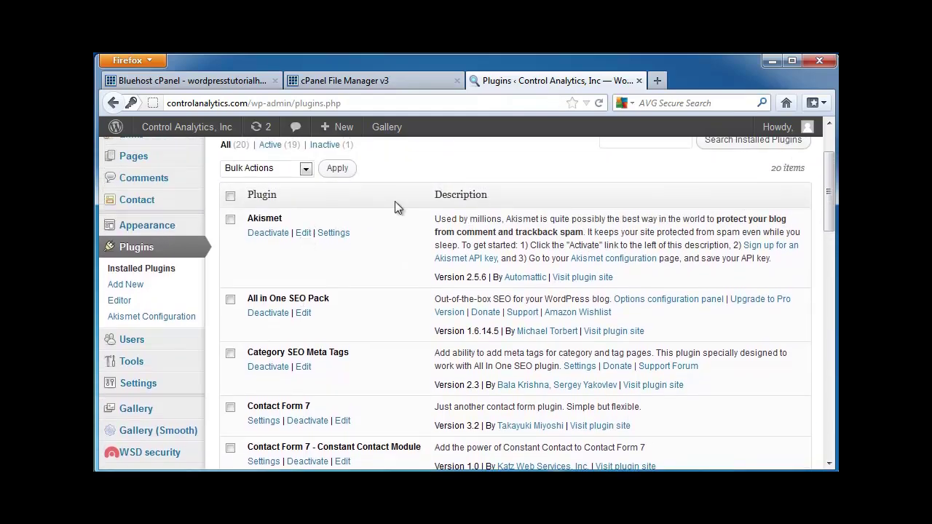
pyautogui.click(230, 197)
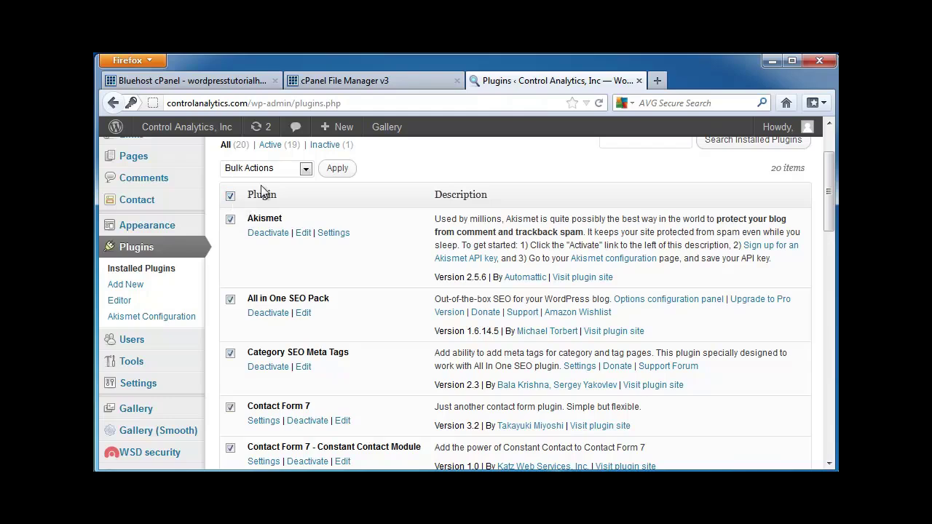
pyautogui.click(305, 170)
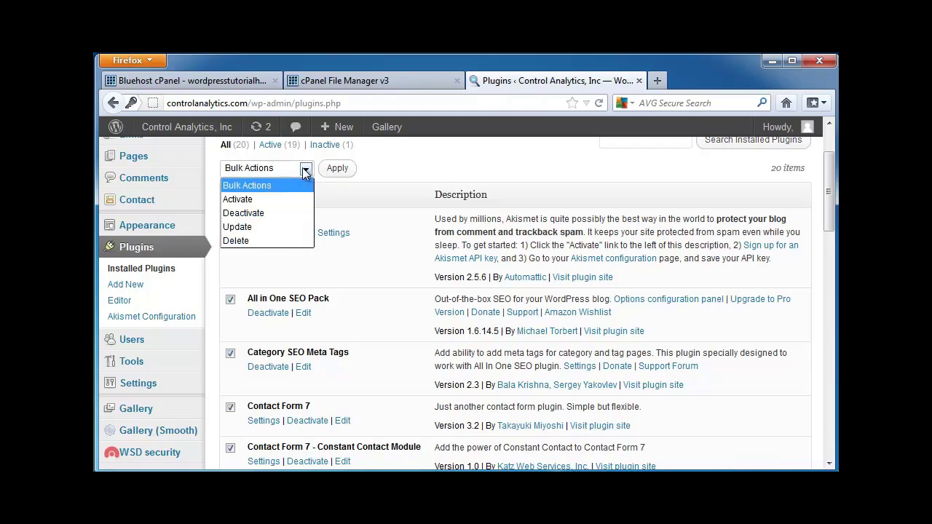
pyautogui.click(401, 157)
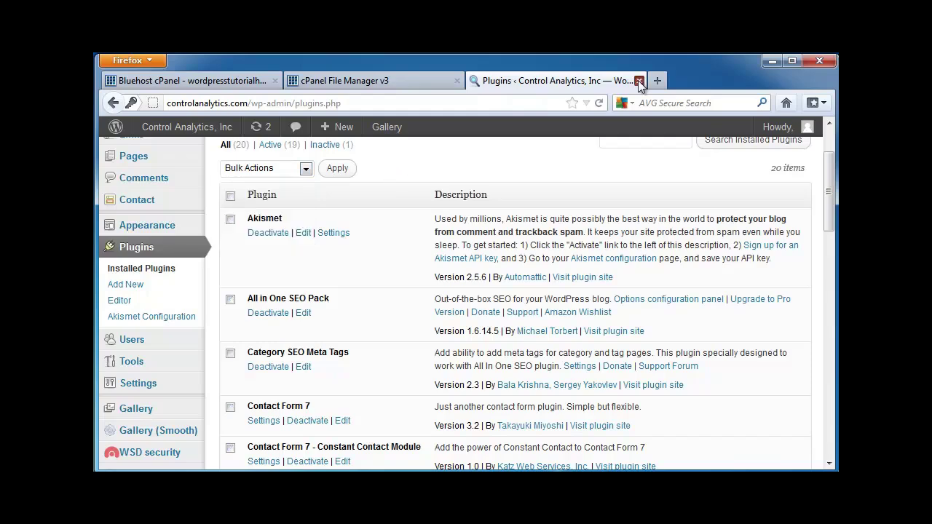
pyautogui.hotkey('ctrl', 'w')
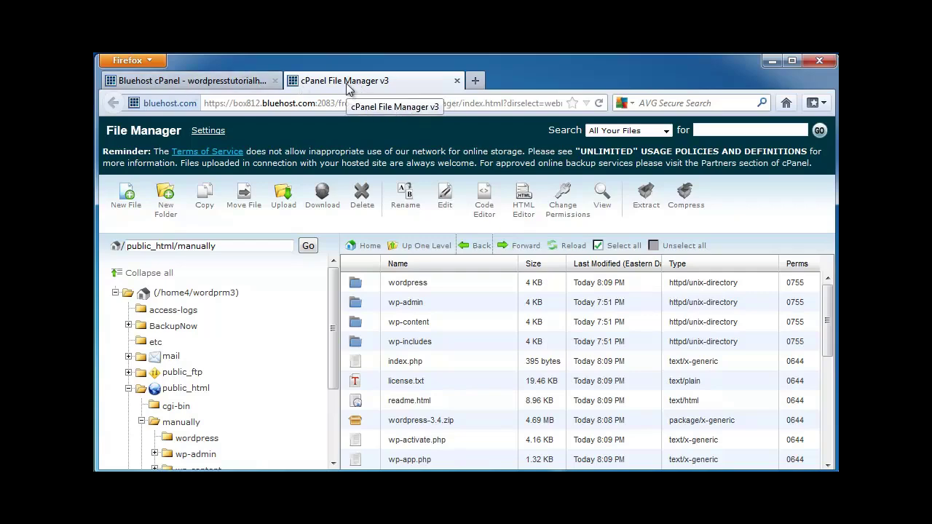
# - Go to the cPanel File Manager and show the contents of the public_html/manually folder
pyautogui.click(146, 81)
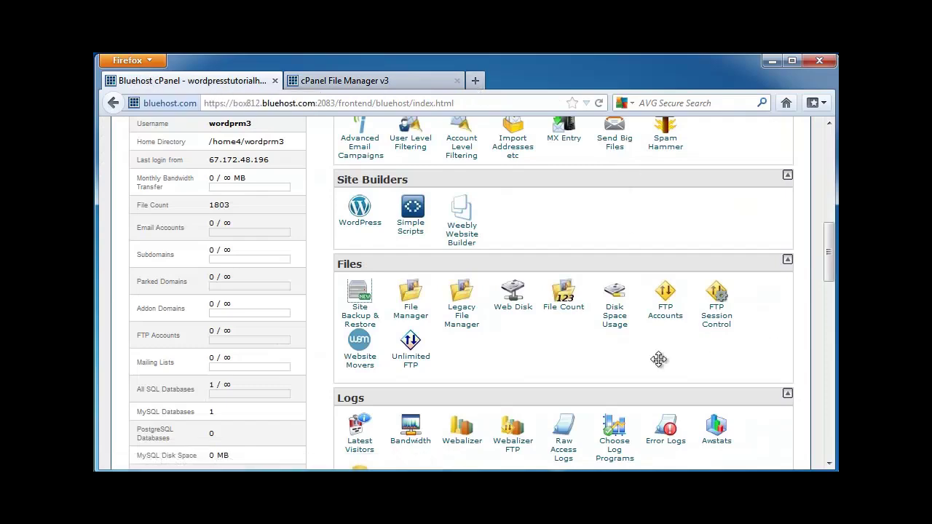
pyautogui.click(411, 313)
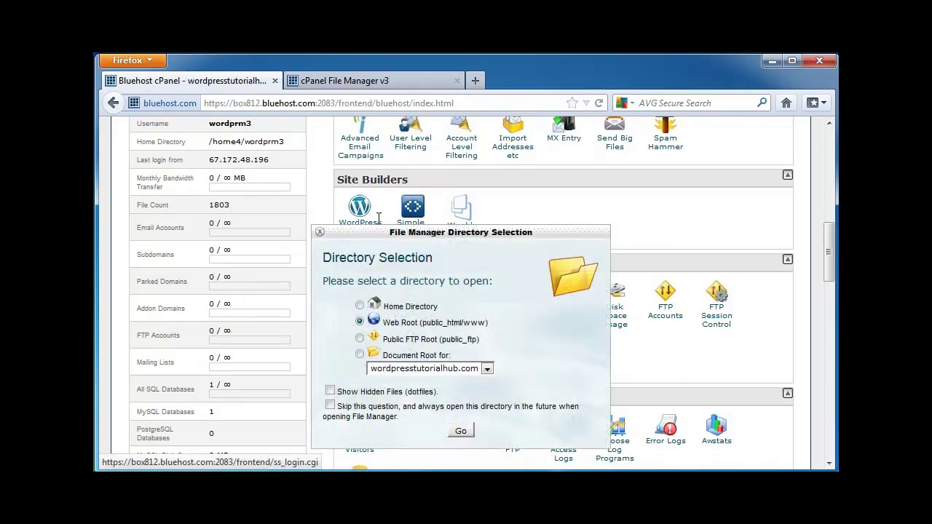
pyautogui.click(461, 431)
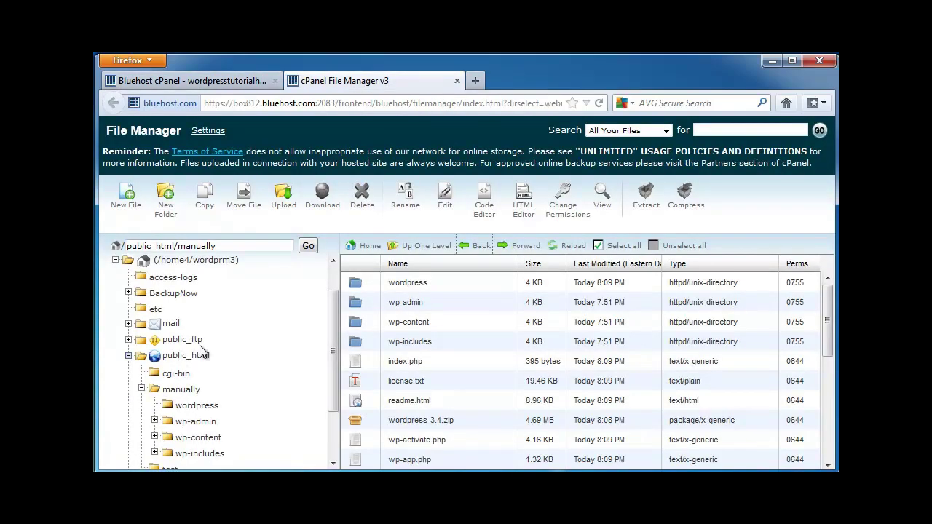
pyautogui.click(174, 391)
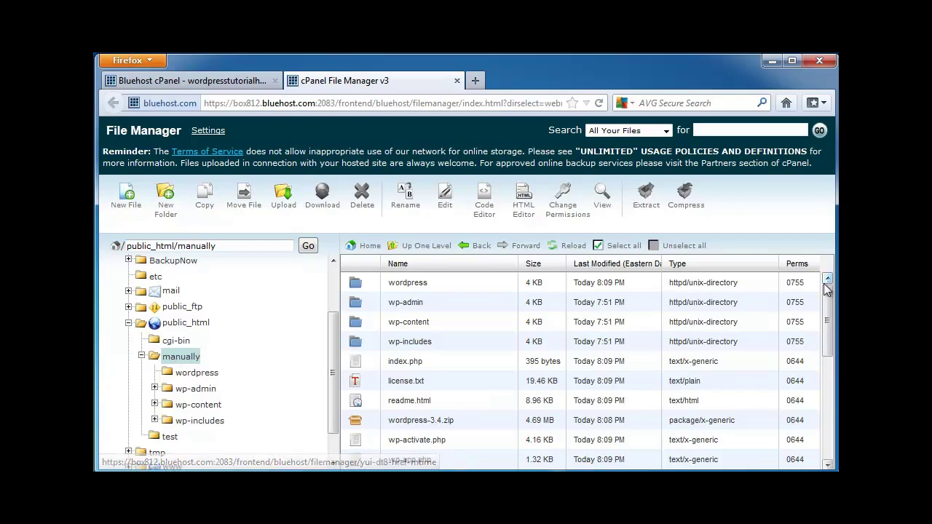
pyautogui.moveTo(828, 338); pyautogui.dragTo(828, 302)
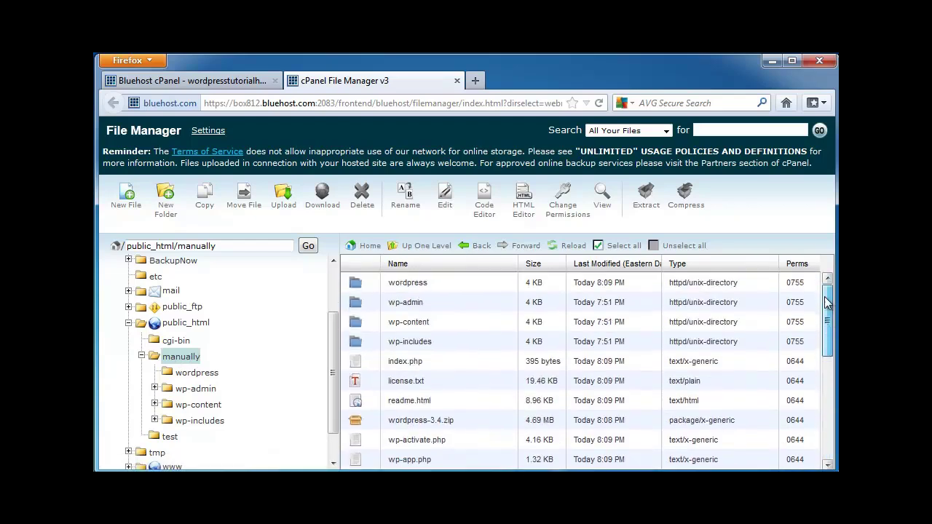
# - Delete all loose files in the manually folder, from index.php through xmlrpc.php, keeping its four subfolders
pyautogui.click(357, 364)
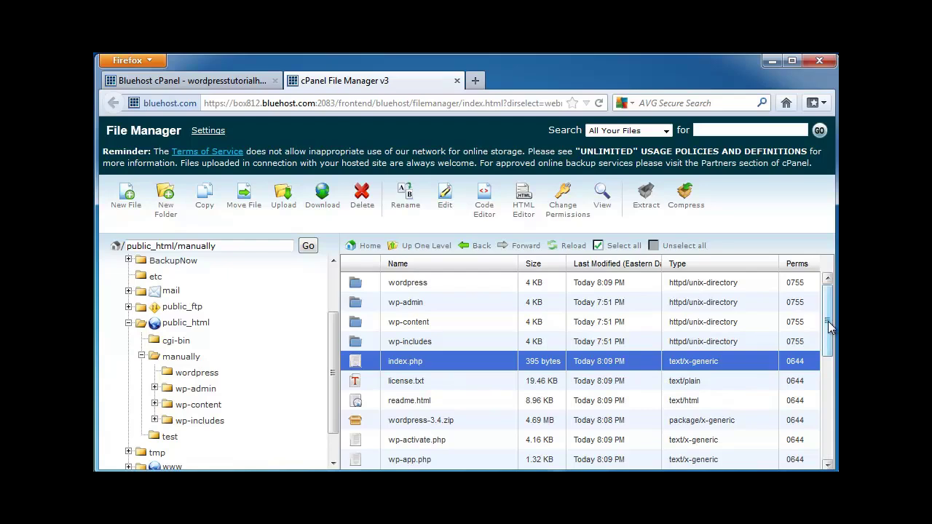
pyautogui.scroll(-5, 725, 399)
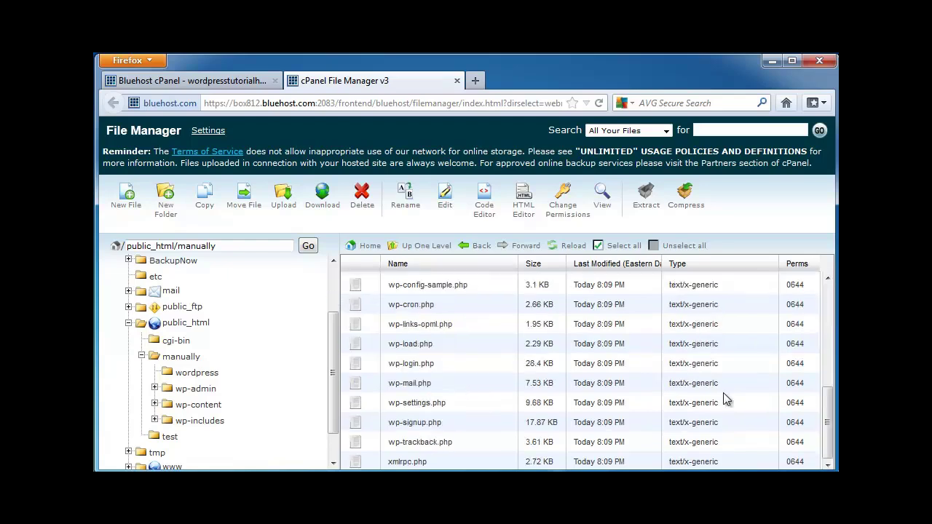
pyautogui.keyDown('shift'); pyautogui.click(391, 464); pyautogui.keyUp('shift')
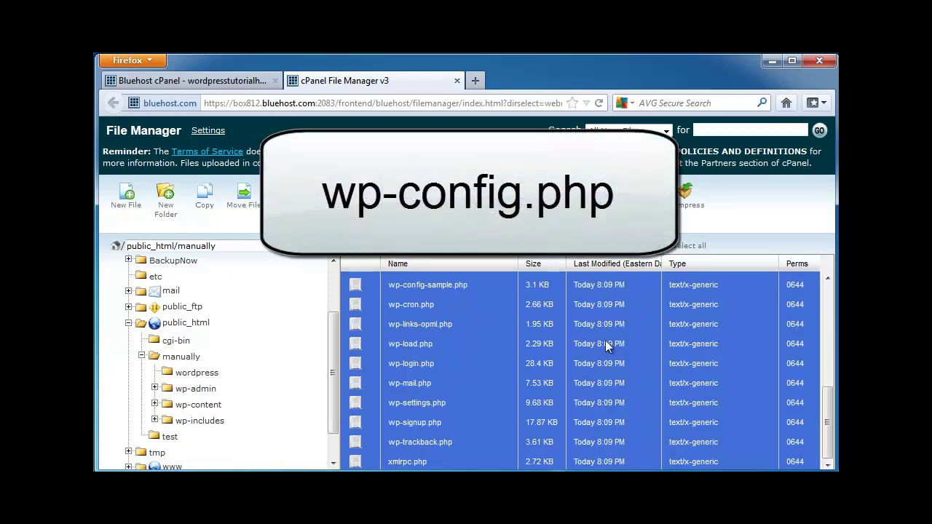
pyautogui.moveTo(827, 435); pyautogui.dragTo(828, 374)
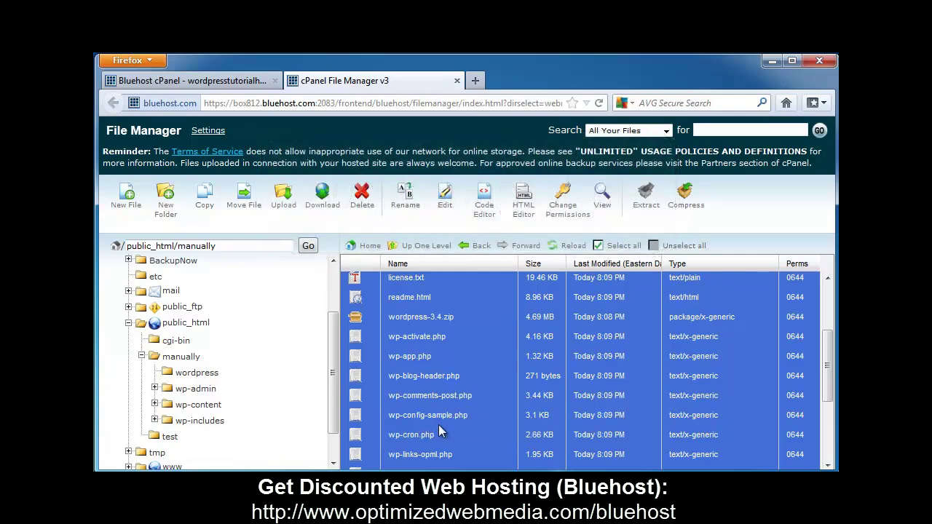
pyautogui.press('Delete')
pyautogui.click(571, 403)
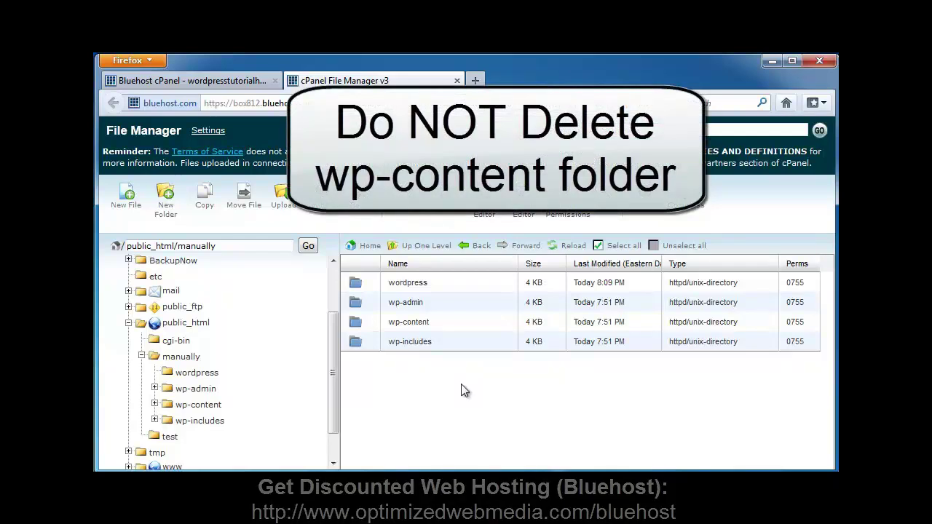
# - Delete the akismet folder from the wp-content/plugins folder inside manually
pyautogui.doubleClick(355, 324)
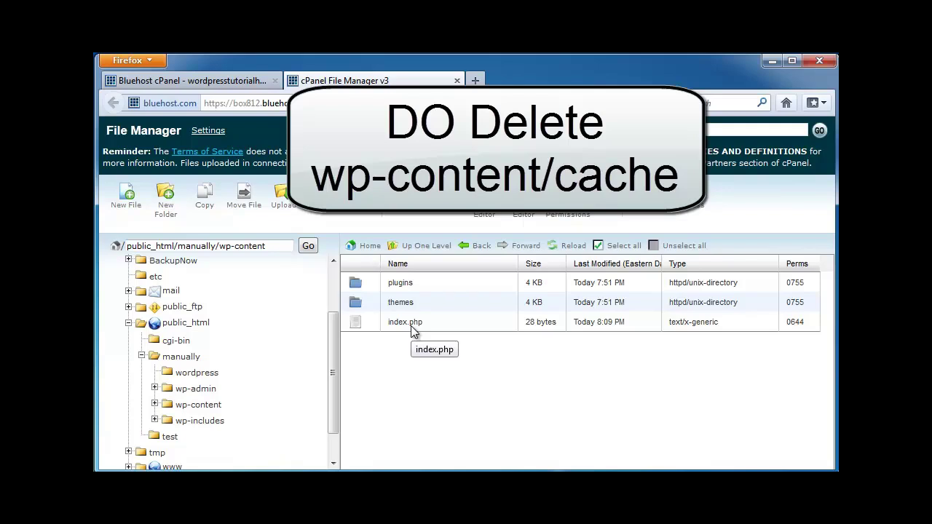
pyautogui.doubleClick(355, 284)
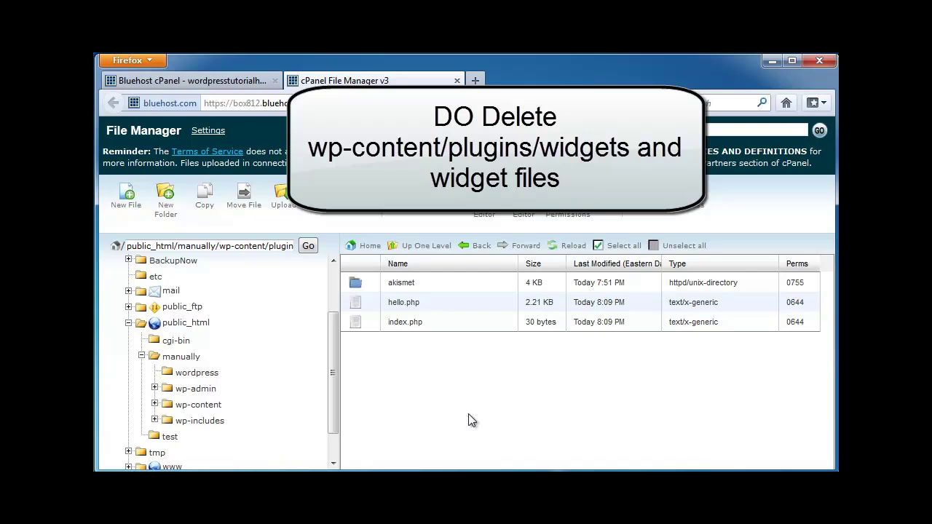
pyautogui.click(357, 287)
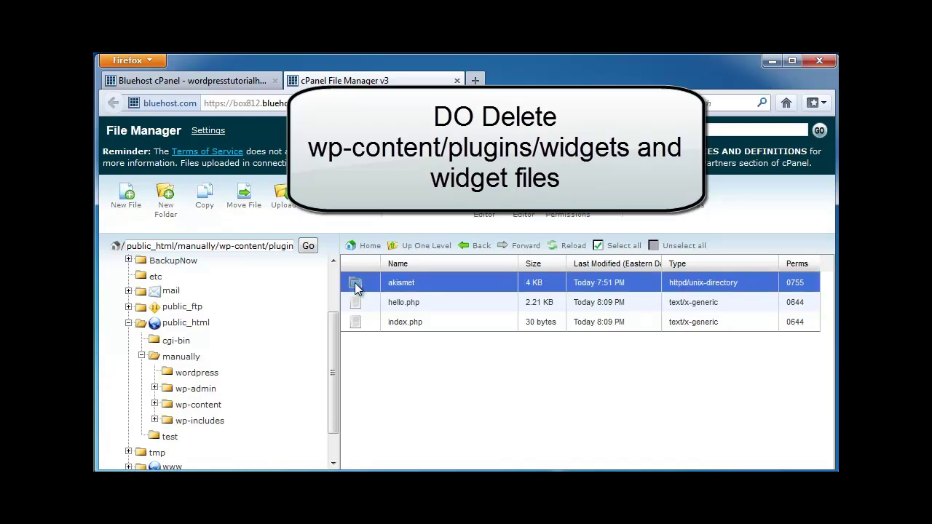
pyautogui.click(364, 197)
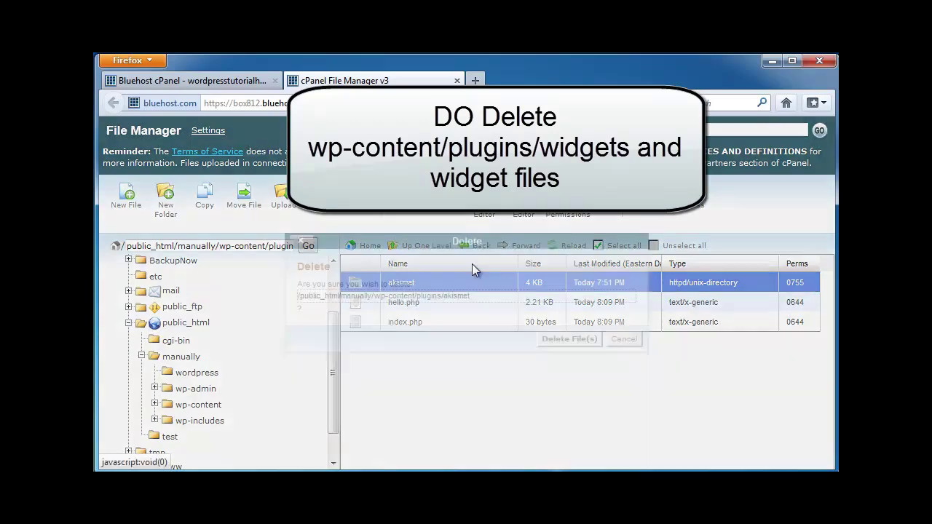
pyautogui.click(569, 338)
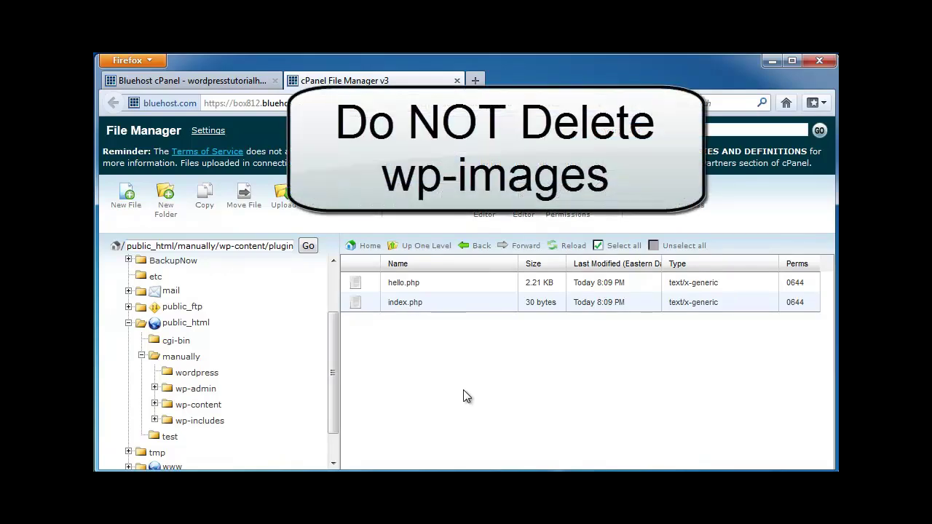
# - Return to the manually folder and delete its wordpress, wp-admin, wp-content and wp-includes folders
pyautogui.click(460, 245)
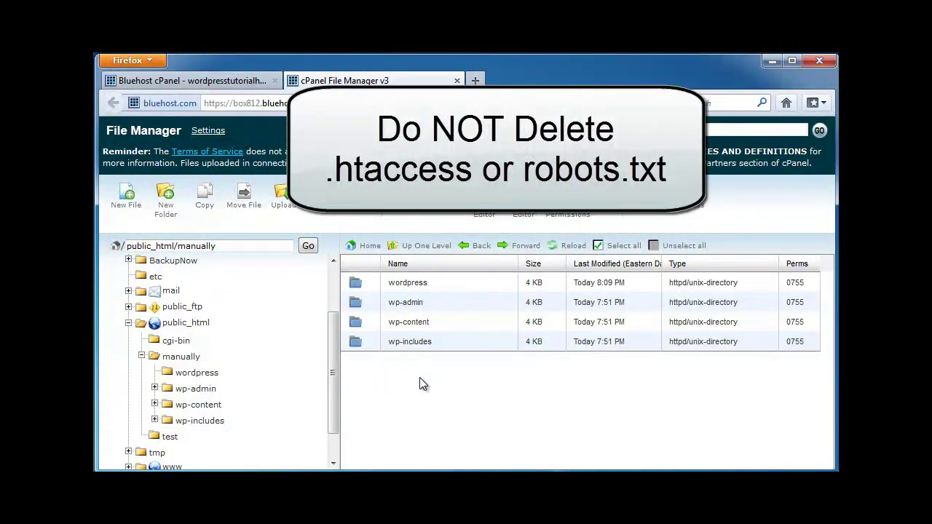
pyautogui.click(371, 341)
pyautogui.keyDown('shift'); pyautogui.click(360, 282); pyautogui.keyUp('shift')
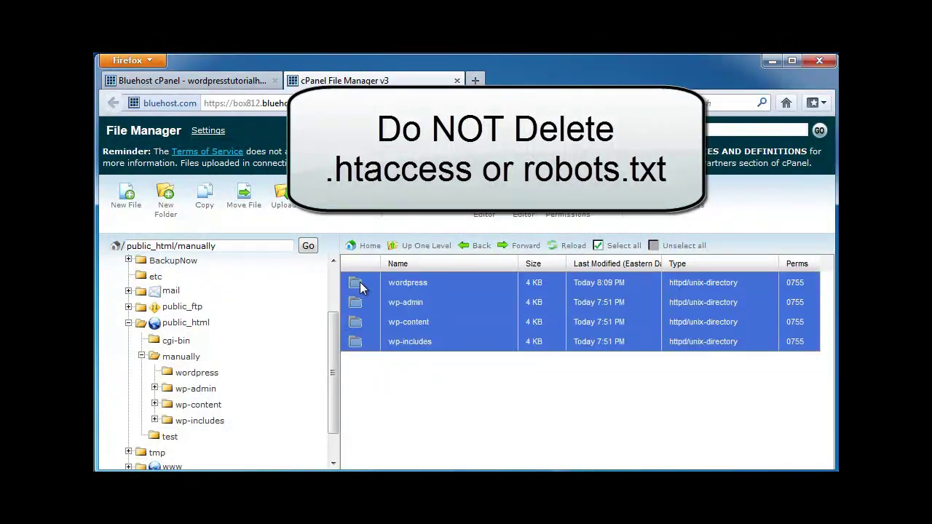
pyautogui.click(362, 202)
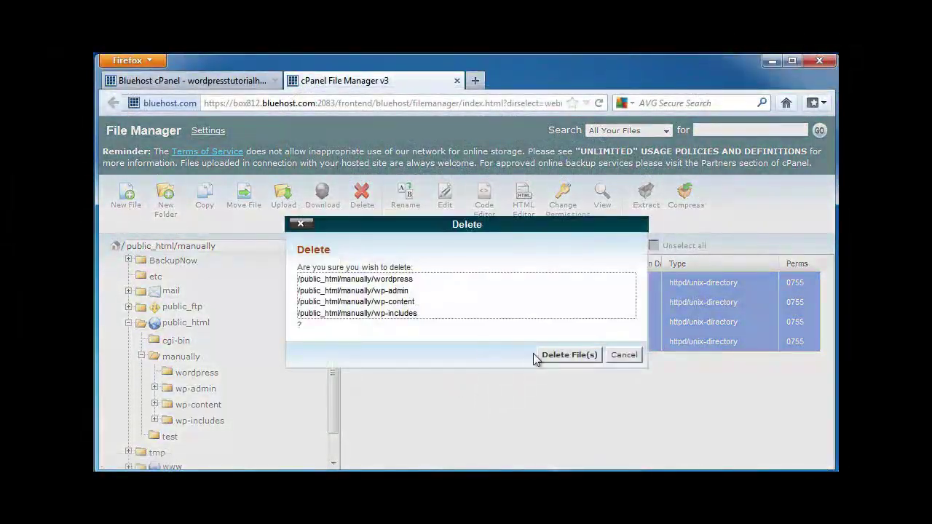
pyautogui.click(557, 356)
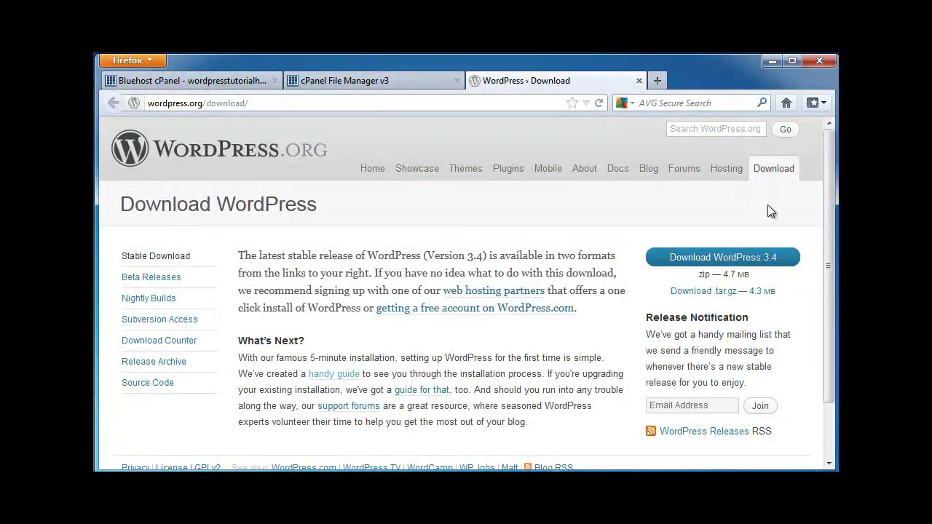
# - Download the WordPress 3.4 ZIP from wordpress.org, save it to the computer and dismiss the download list
pyautogui.click(717, 257)
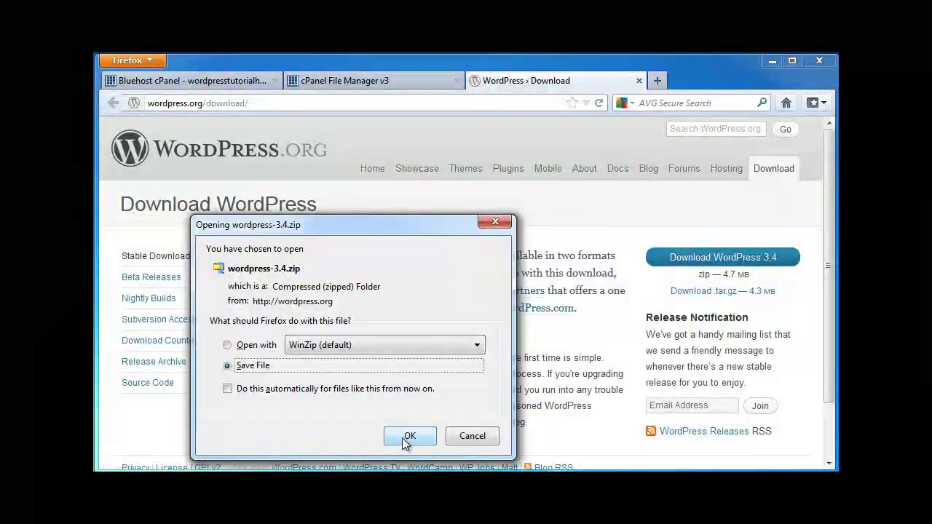
pyautogui.click(408, 437)
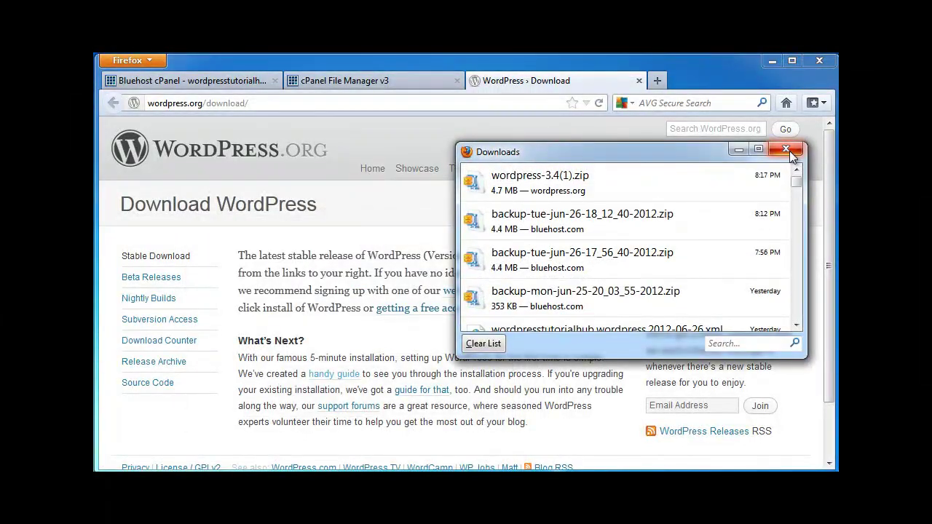
pyautogui.click(785, 150)
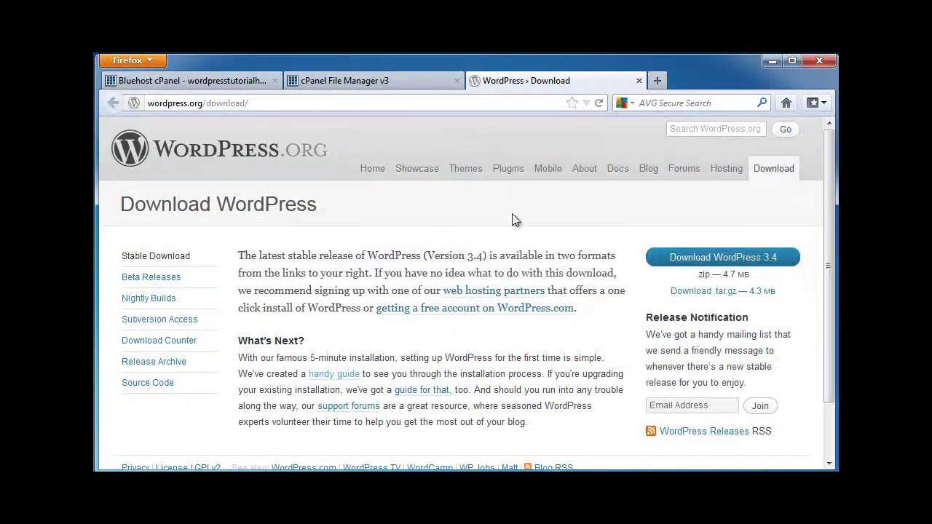
# - Return to the cPanel File Manager, finish extracting wordpress-3.4.zip in public_html/manually and refresh the file list
pyautogui.click(415, 86)
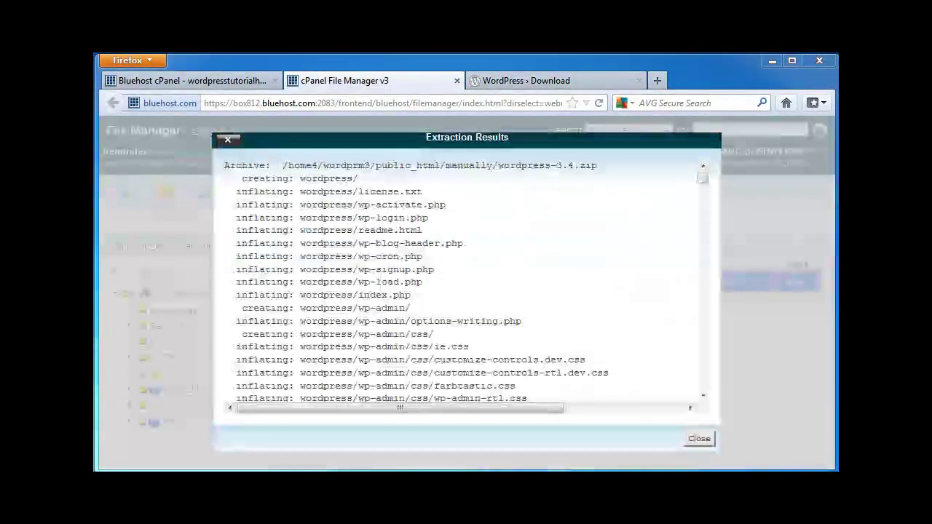
pyautogui.click(699, 438)
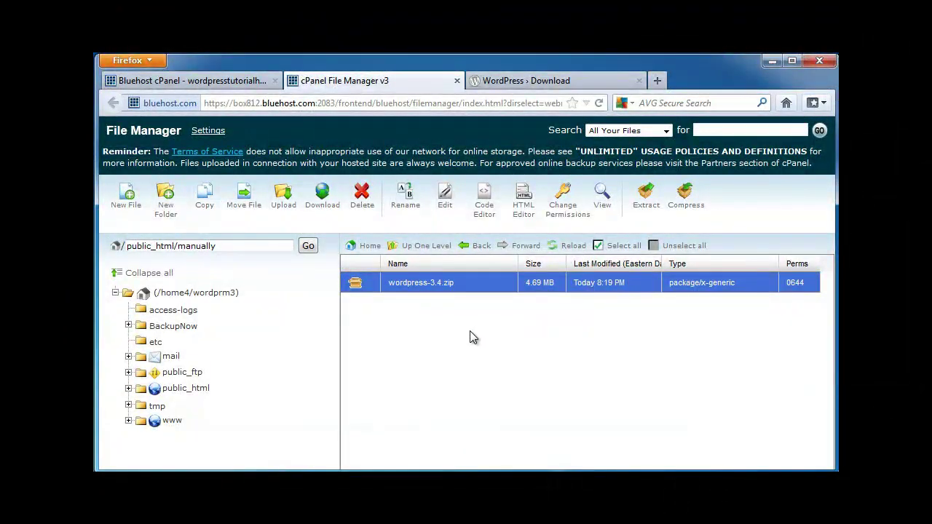
pyautogui.click(562, 246)
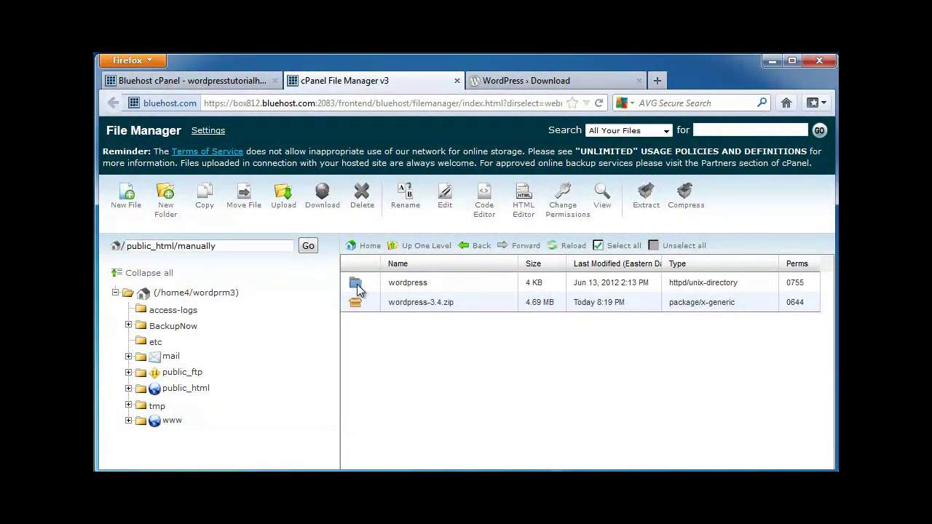
# - Move everything in the extracted wordpress folder, from wp-admin through xmlrpc.php, into public_html/manually, and go back one folder
pyautogui.doubleClick(356, 285)
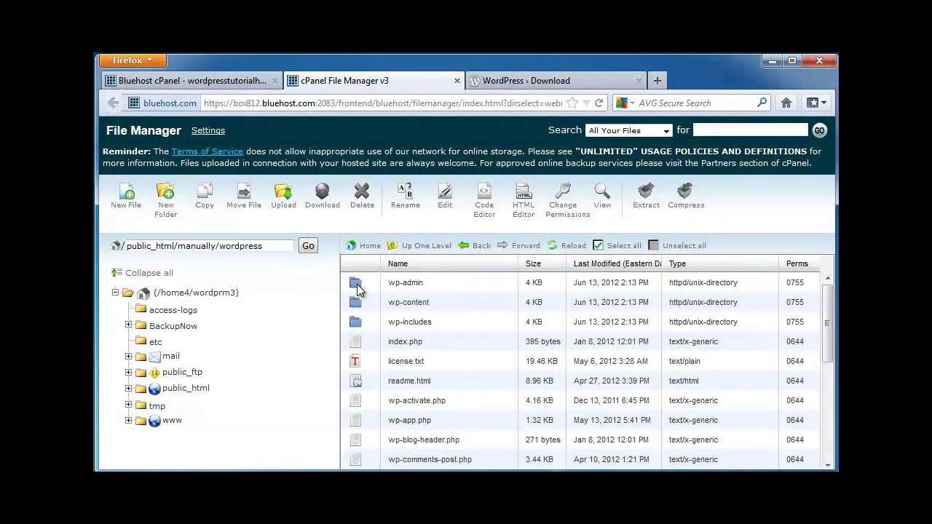
pyautogui.click(408, 289)
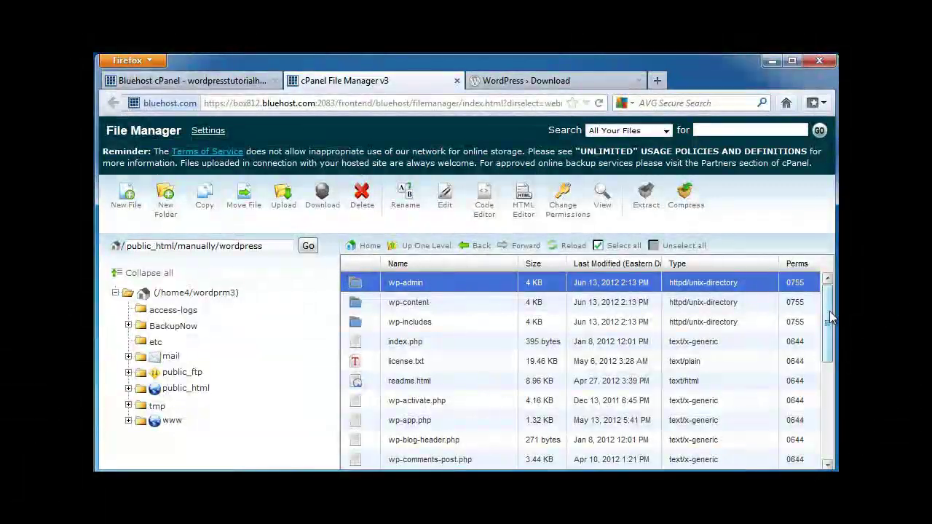
pyautogui.scroll(-5, 393, 378)
pyautogui.keyDown('shift'); pyautogui.click(399, 468); pyautogui.keyUp('shift')
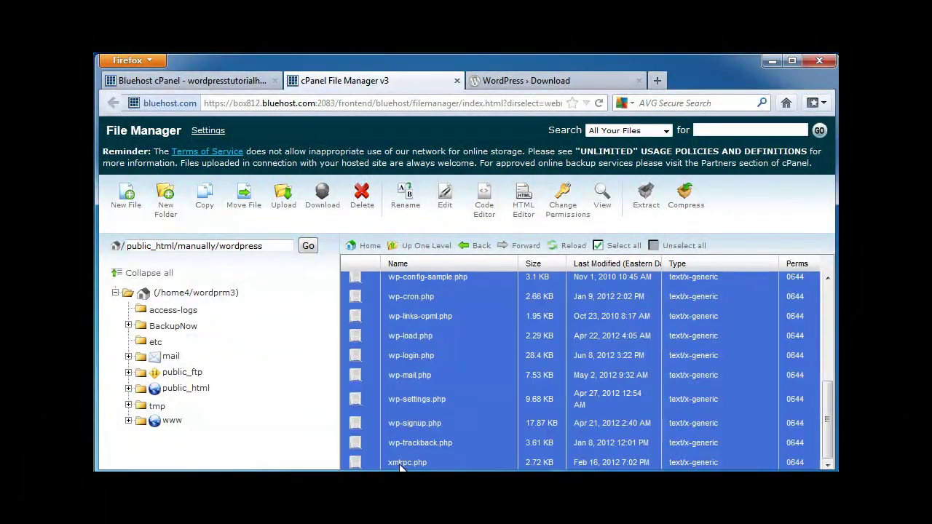
pyautogui.click(128, 388)
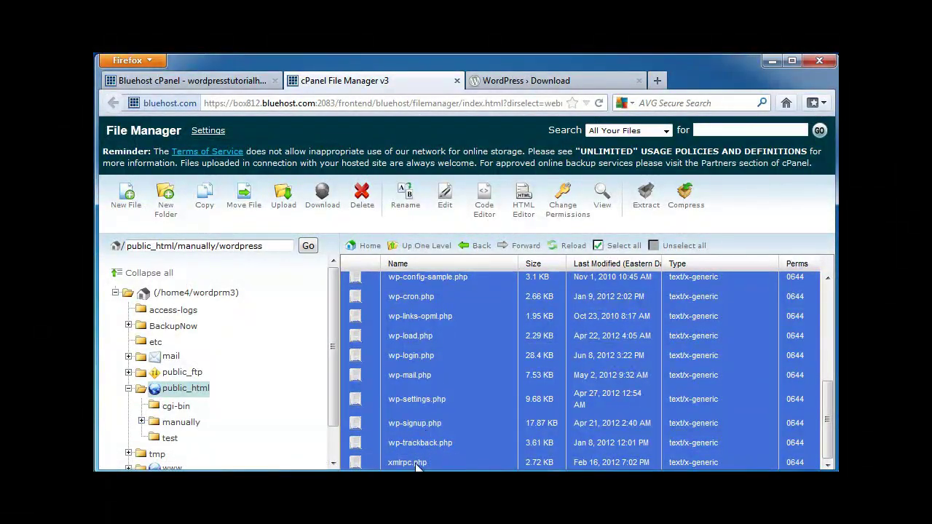
pyautogui.moveTo(417, 466); pyautogui.dragTo(203, 423)
pyautogui.click(469, 247)
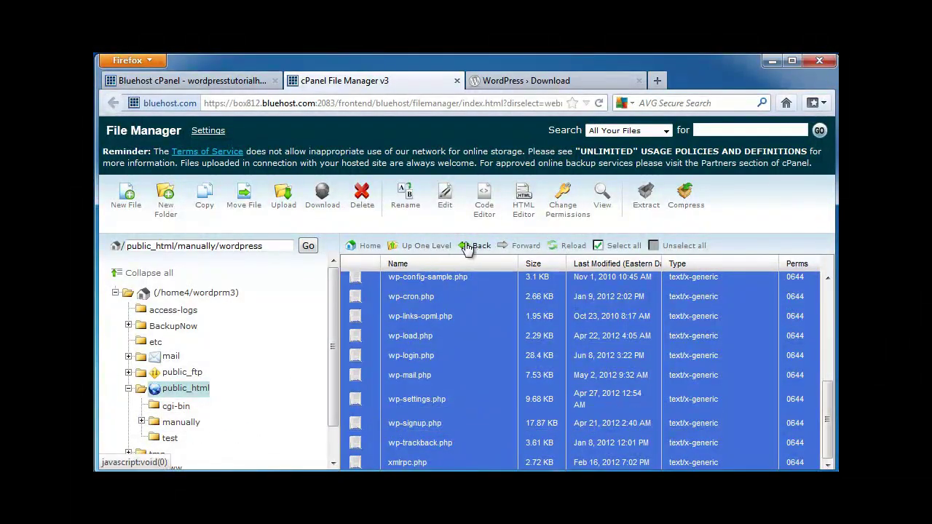
pyautogui.click(468, 248)
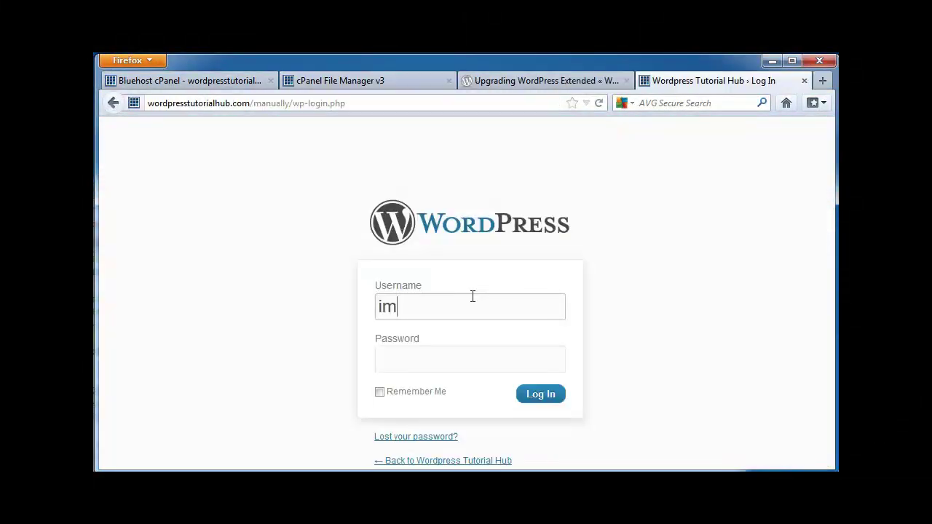
# - Log in to the WordPress admin of the manually site, load wp-admin/upgrade.php and continue from its database update page
pyautogui.press('BackSpace')
pyautogui.press('BackSpace')
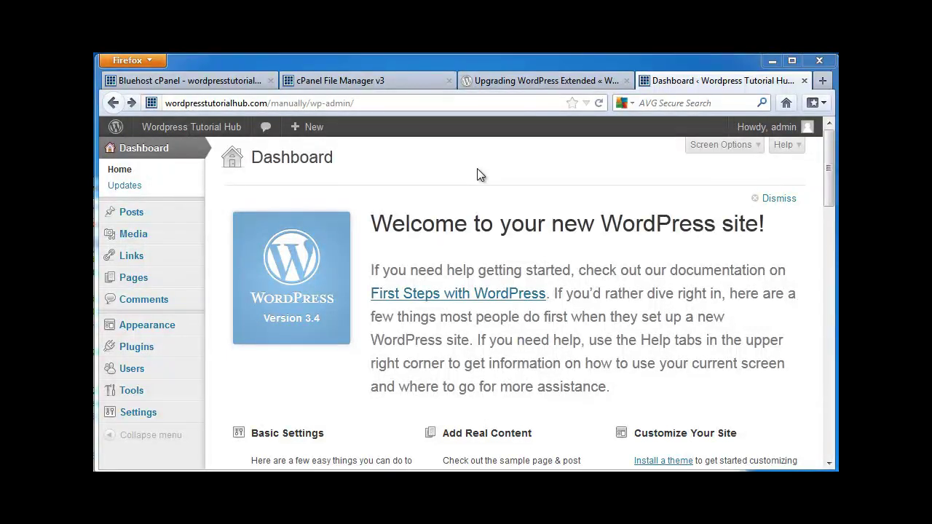
pyautogui.click(384, 103)
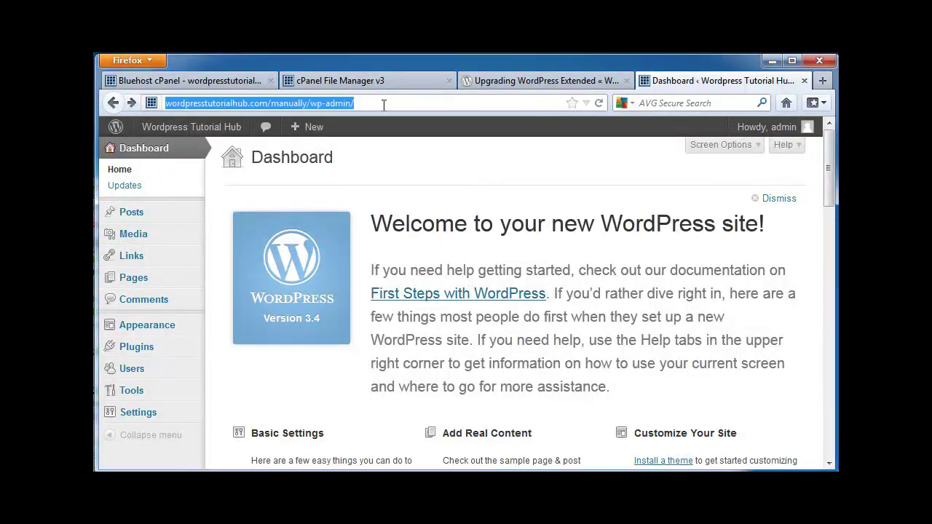
pyautogui.click(384, 103)
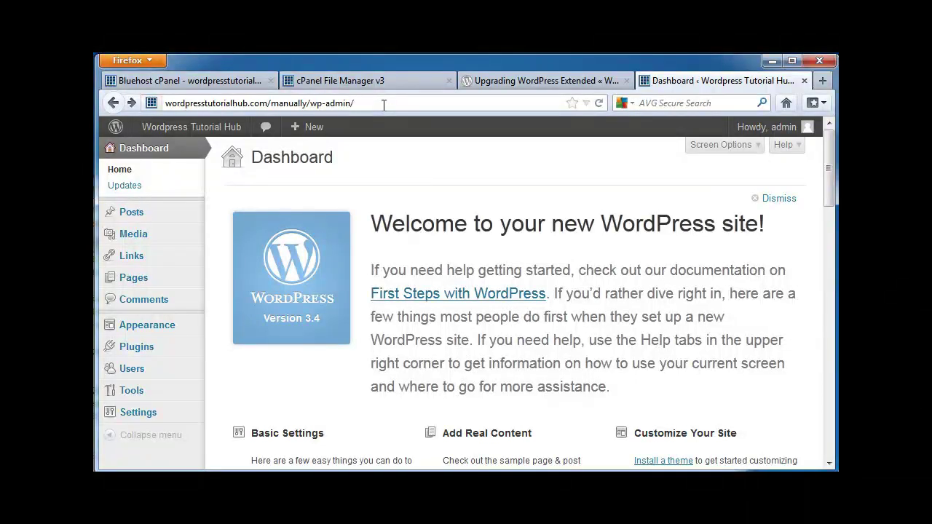
pyautogui.write('upgr')
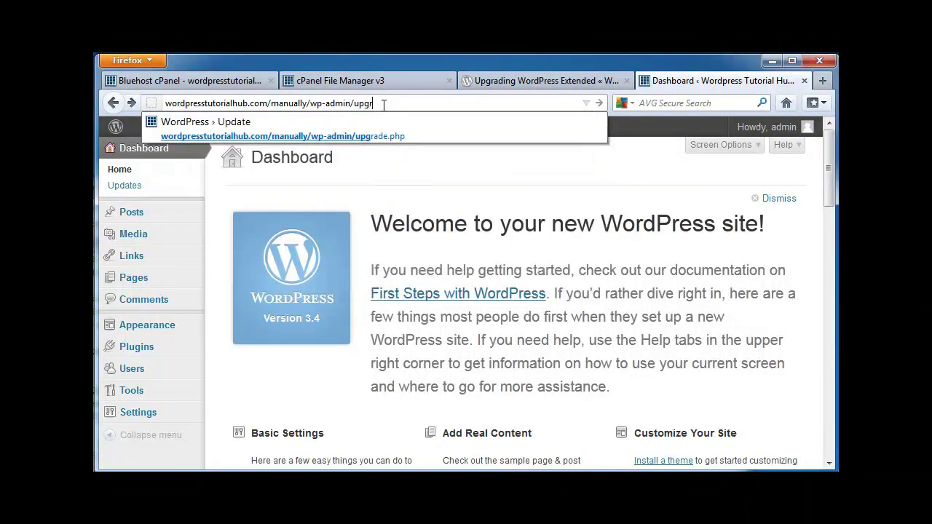
pyautogui.write('ade.php')
pyautogui.press('Return')
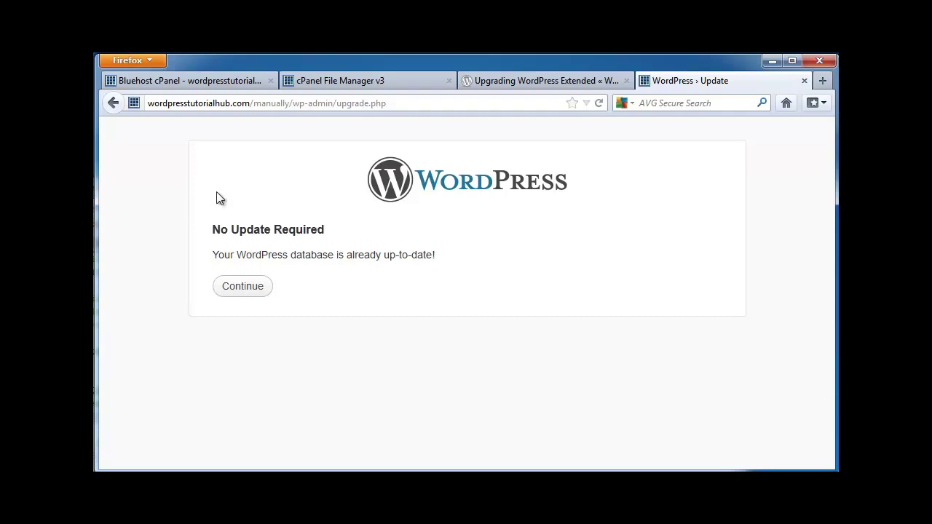
pyautogui.click(233, 289)
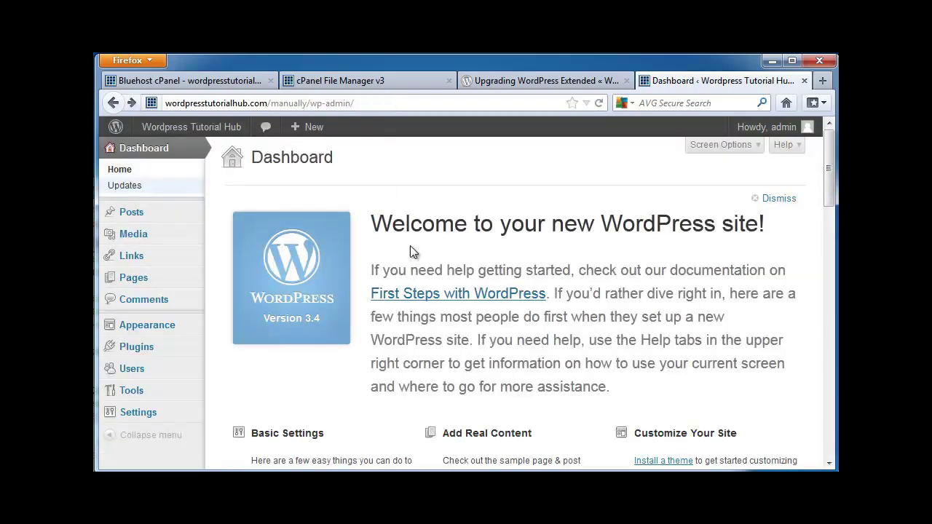
# - Check the Dashboard and General Settings pages of the upgraded site, and show the options available under Plugins
pyautogui.click(140, 156)
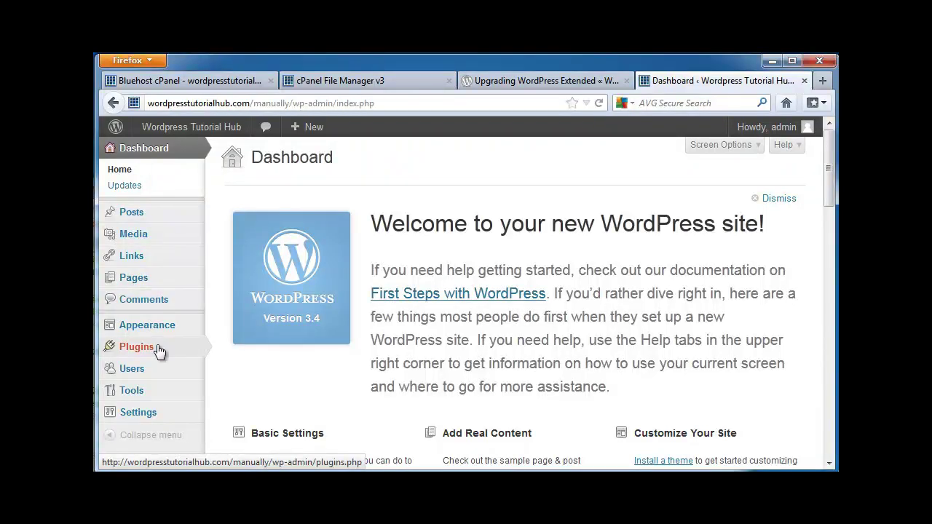
pyautogui.moveTo(152, 418)
pyautogui.click(247, 370)
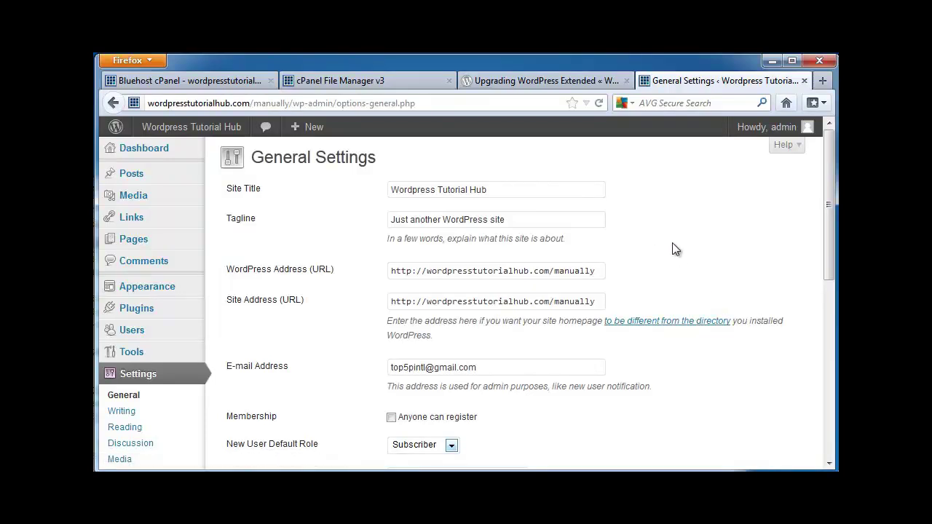
pyautogui.moveTo(158, 313)
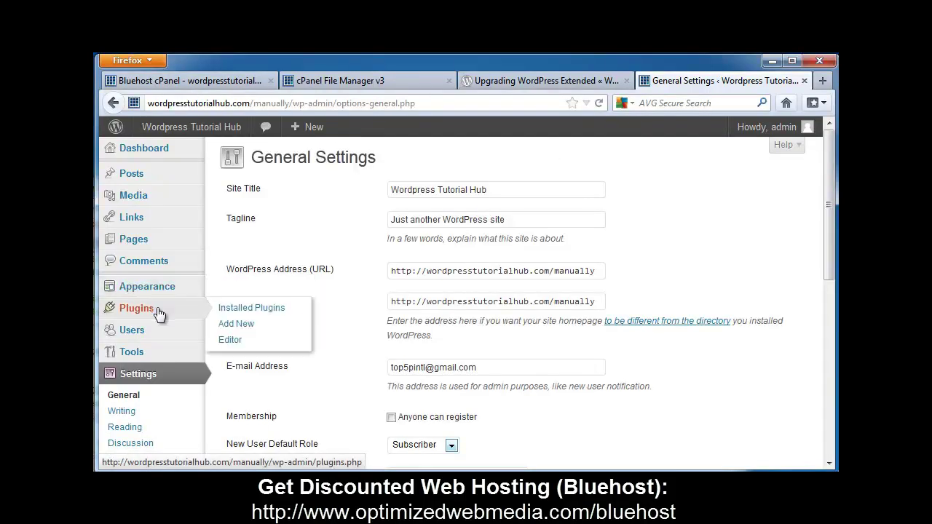